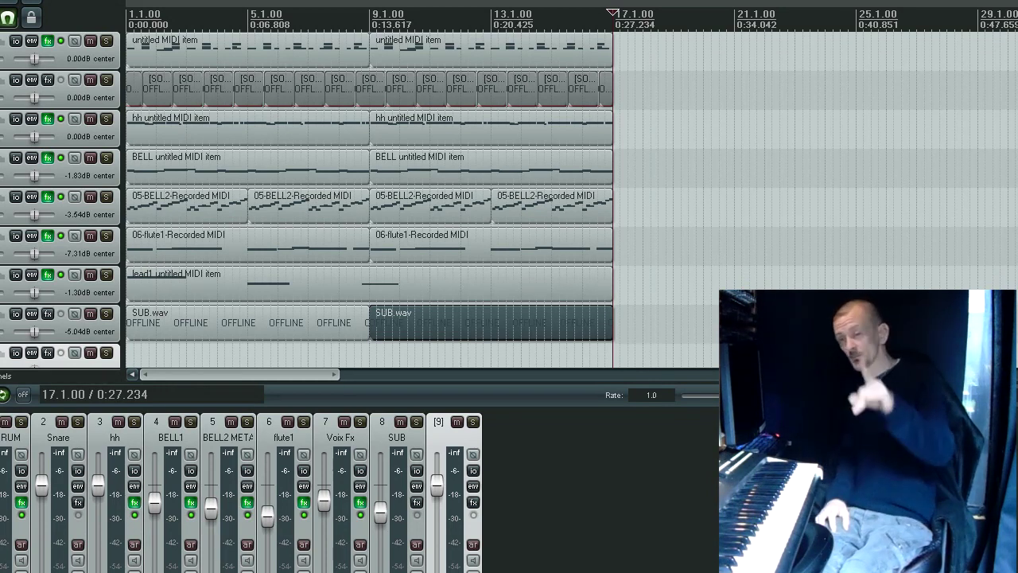
Step: Bring the offline media items online and load [ProVoka] Pilule de KitDRUM.pills into the ProVoka instrument on track 1
key(ctrl+shift+i)
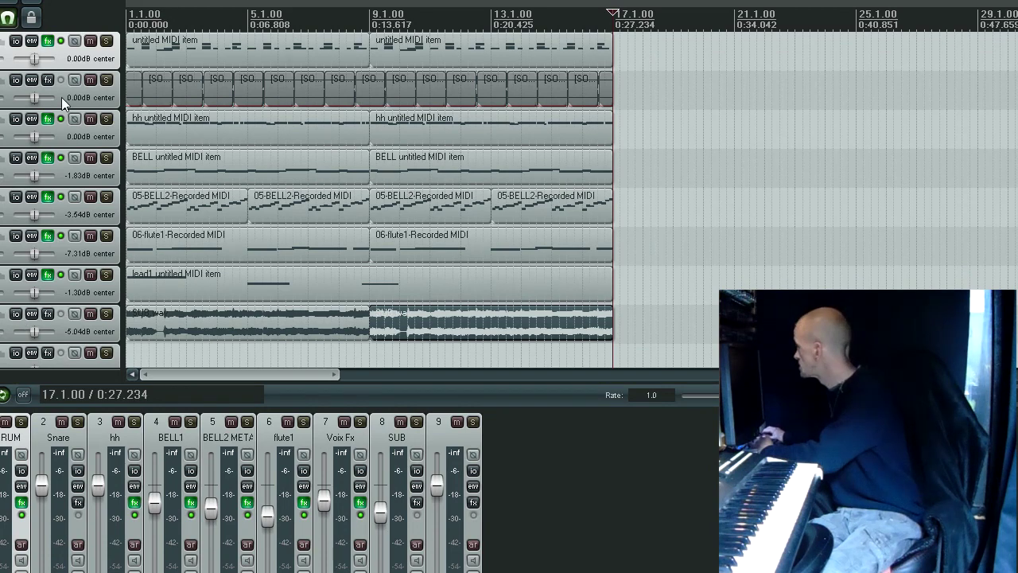
click(49, 42)
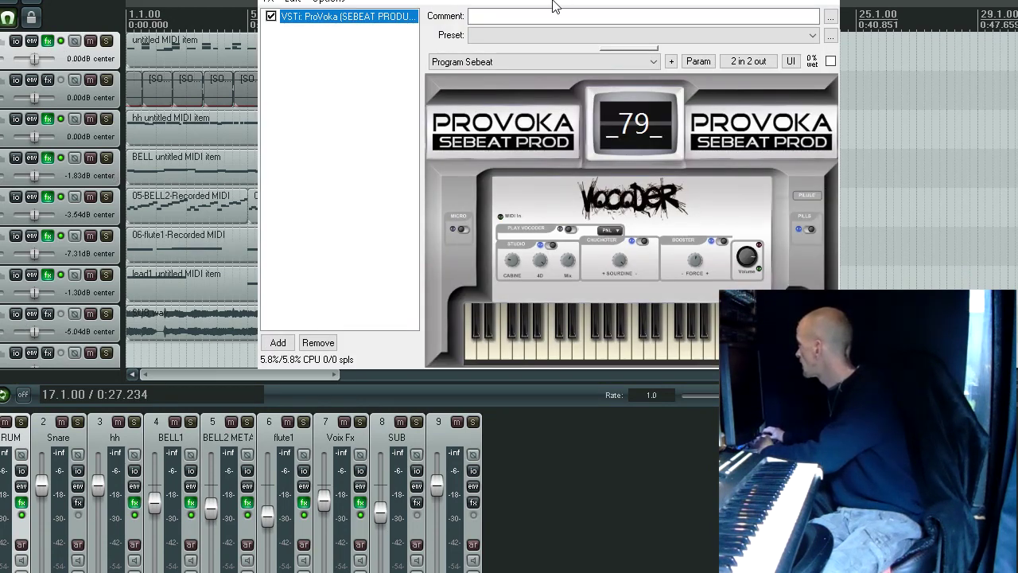
click(514, 265)
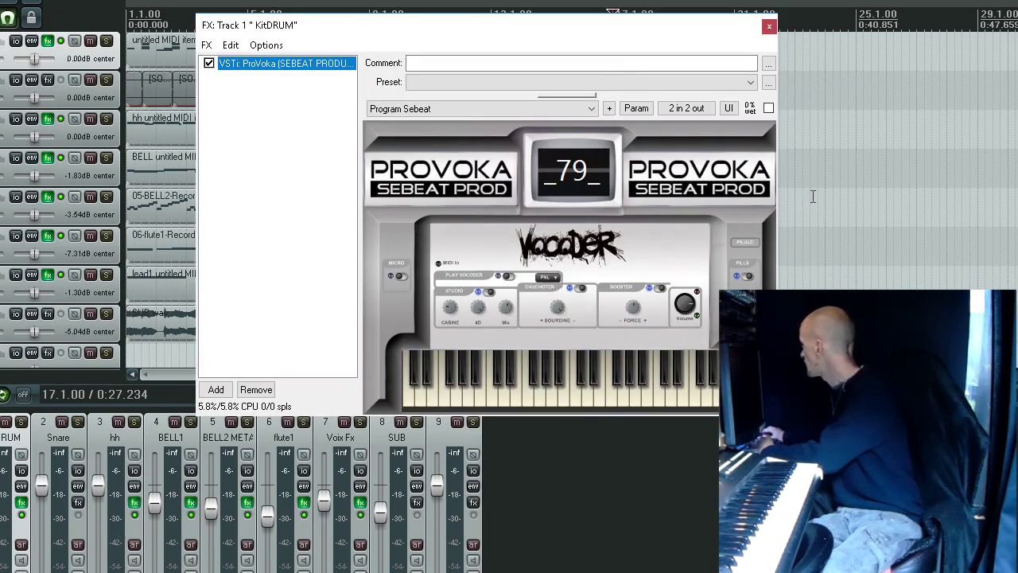
click(760, 245)
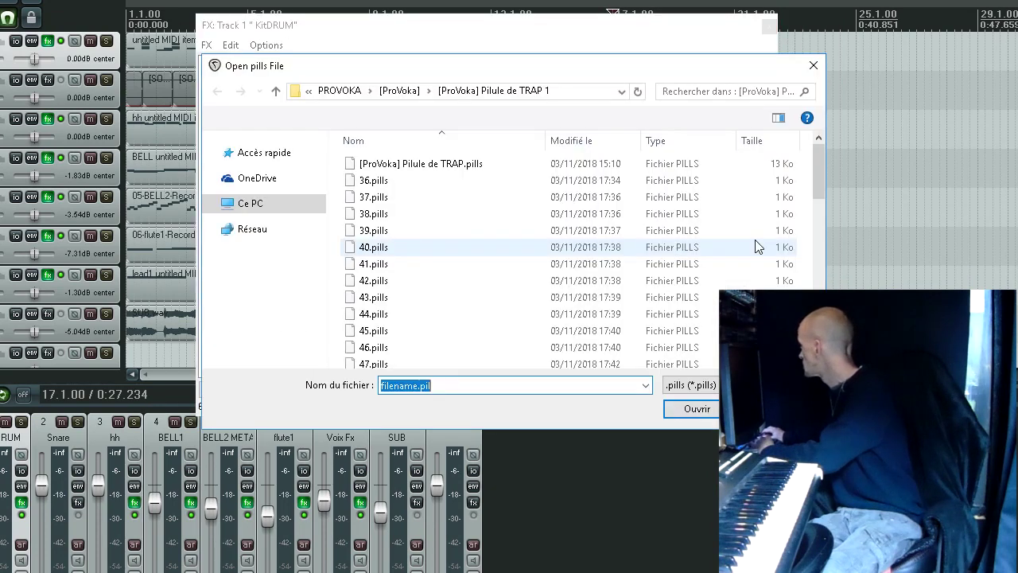
click(408, 93)
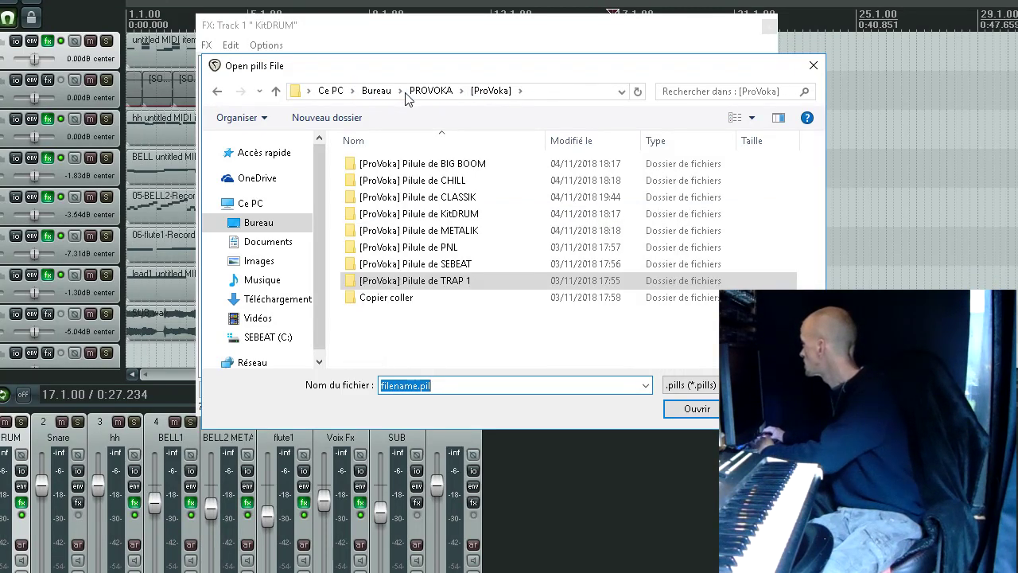
double_click(455, 217)
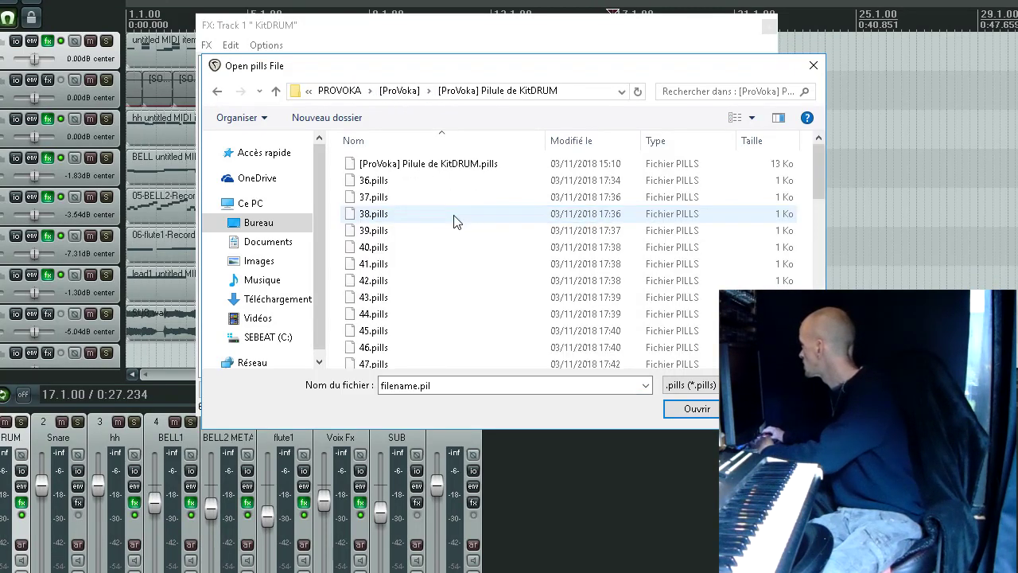
click(449, 165)
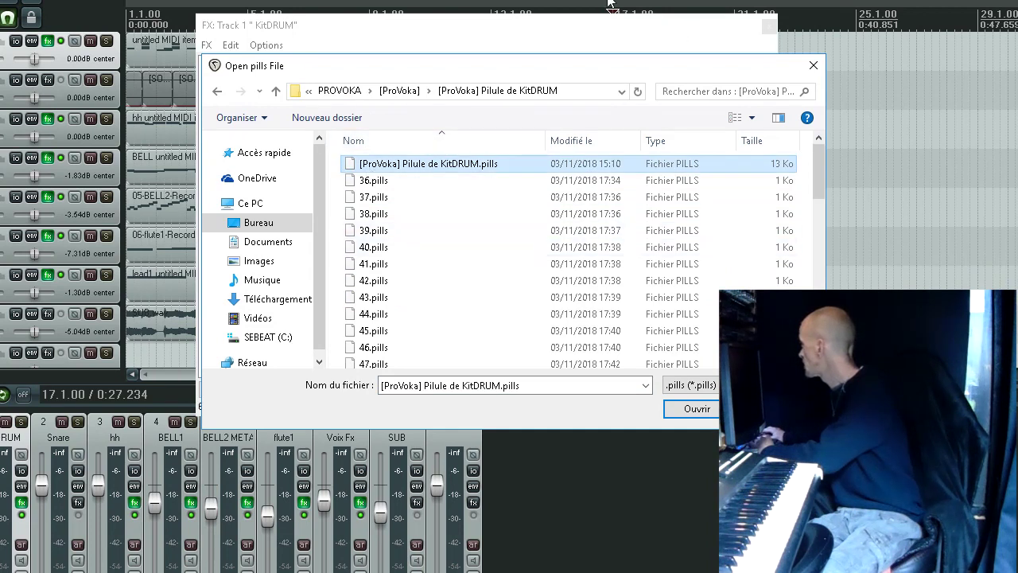
click(694, 410)
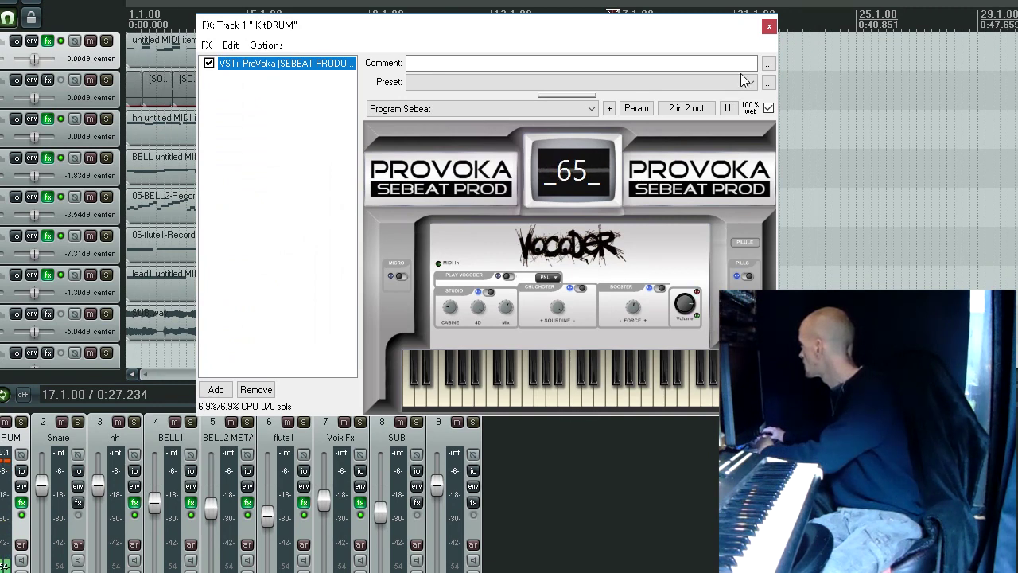
click(769, 26)
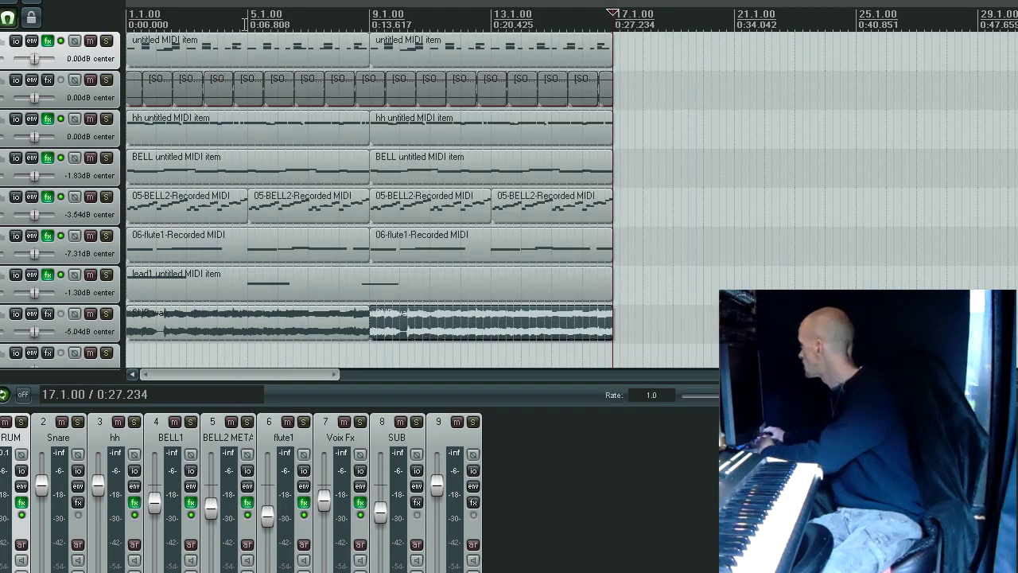
Step: Solo the KitDRUM track, listen to it from the project start, and take it out of solo
click(106, 40)
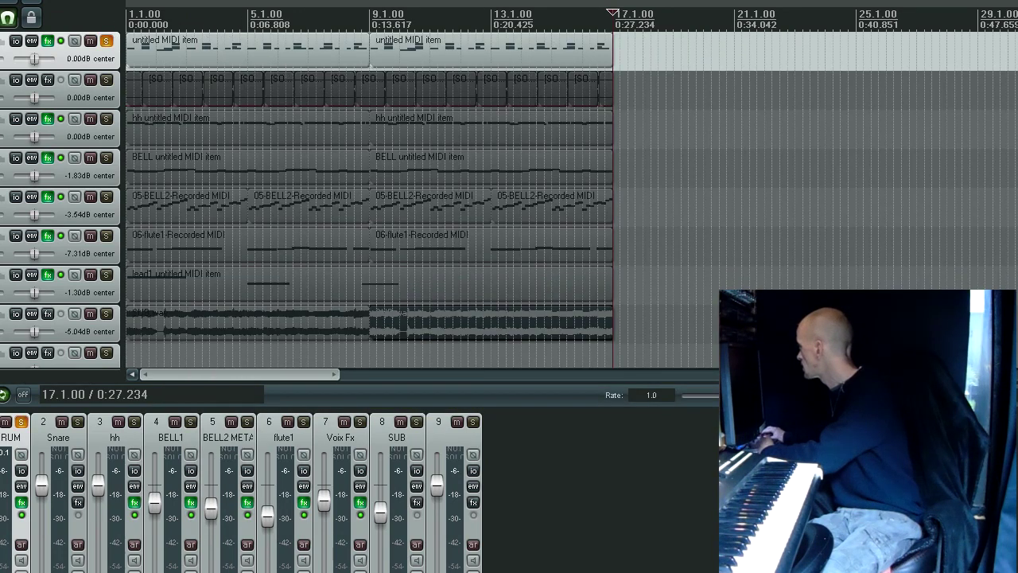
key(Home)
key(space)
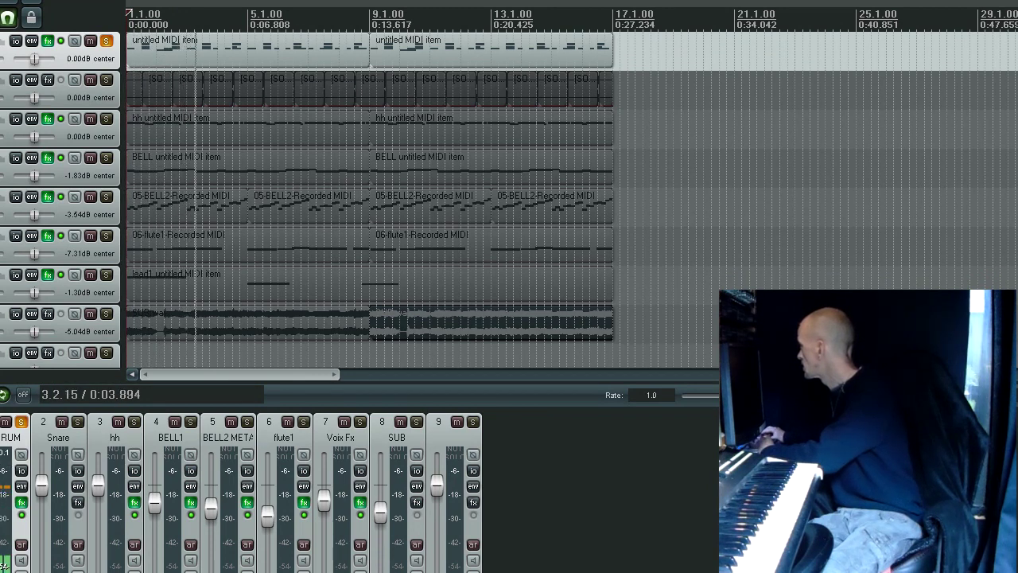
key(space)
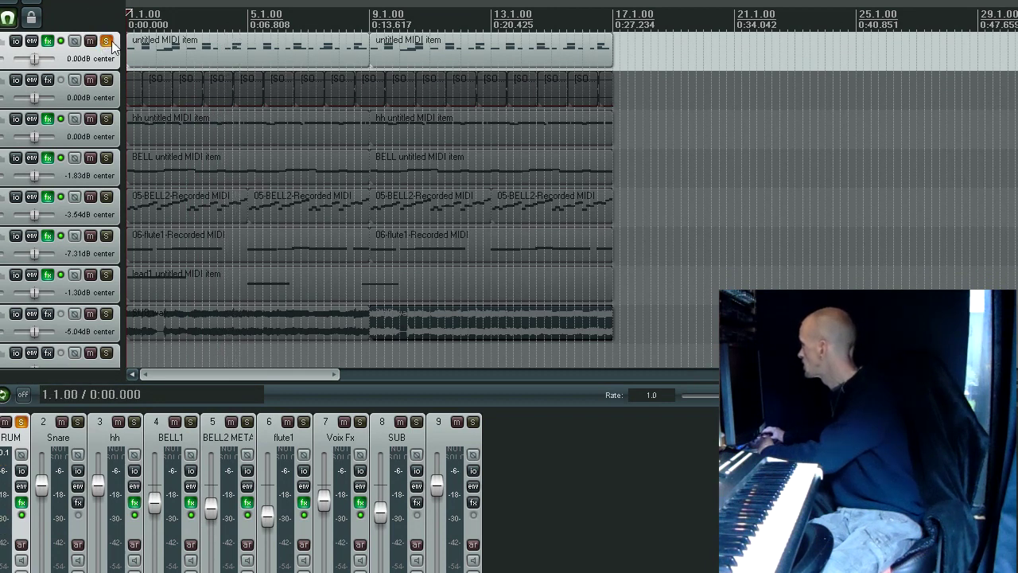
click(108, 42)
Step: Open the hh track's ProVoka instrument, listen to the hi-hat part in solo, and unsolo it
click(47, 120)
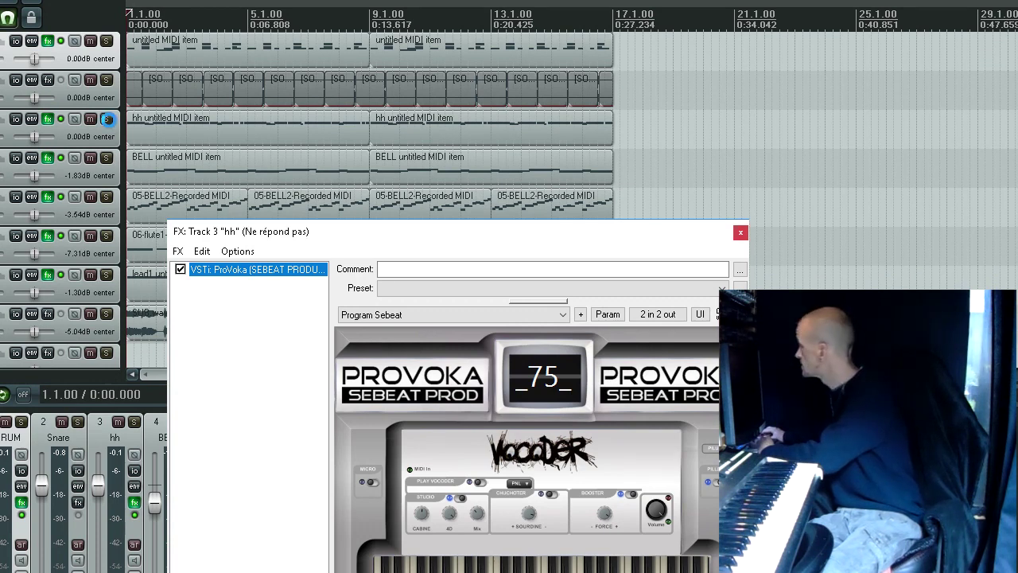
click(108, 118)
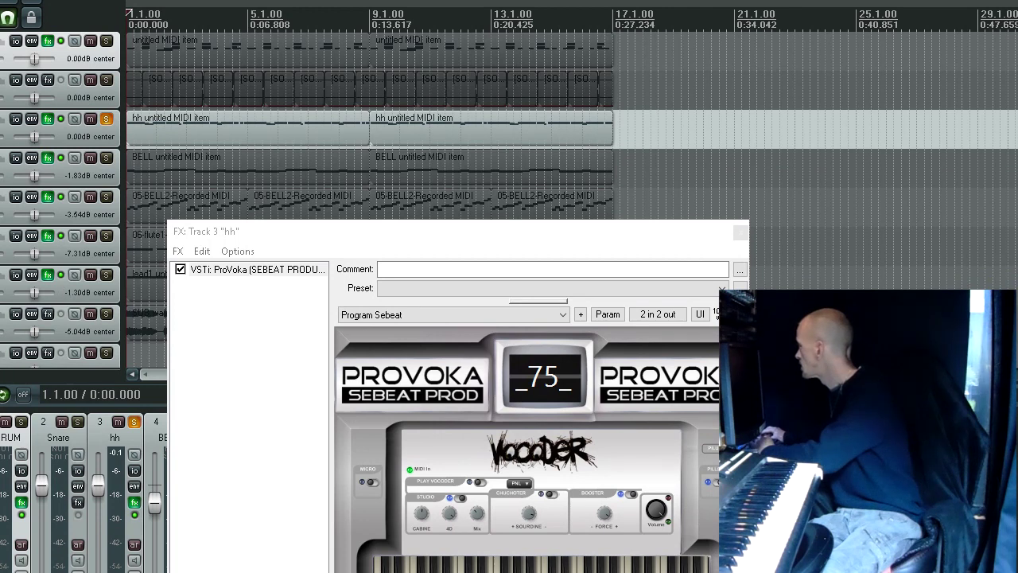
key(space)
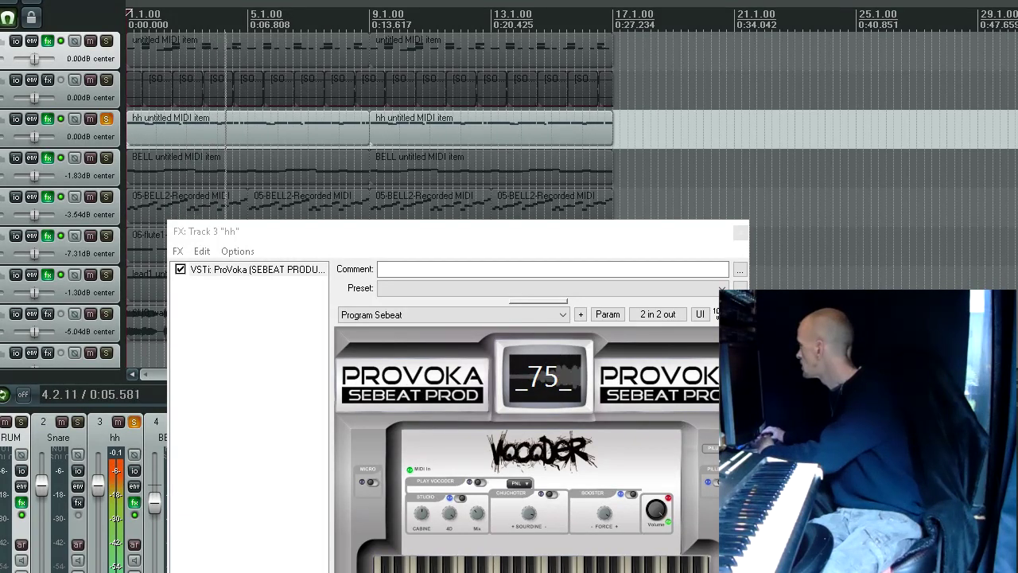
key(space)
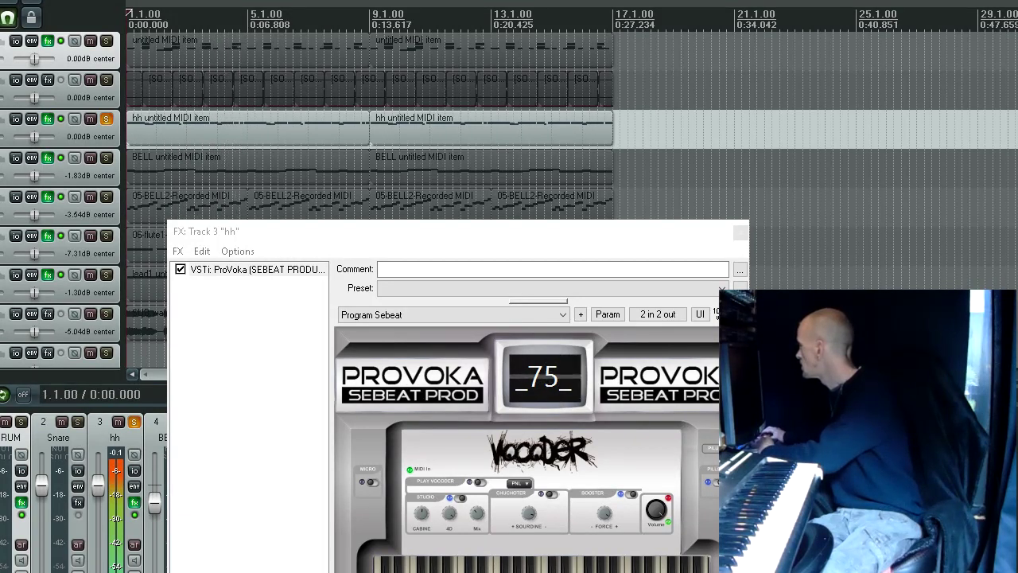
click(108, 121)
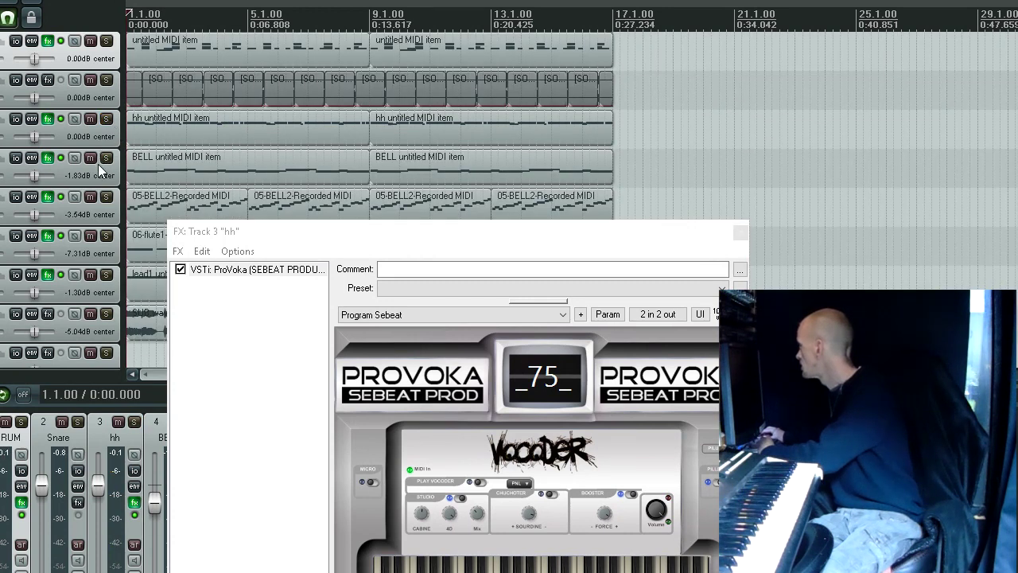
Step: Solo the Voix Fx track, load [ProVoka] Pilule de SEBEAT.pills into its ProVoka instrument, and close the hh track's effects window
click(107, 274)
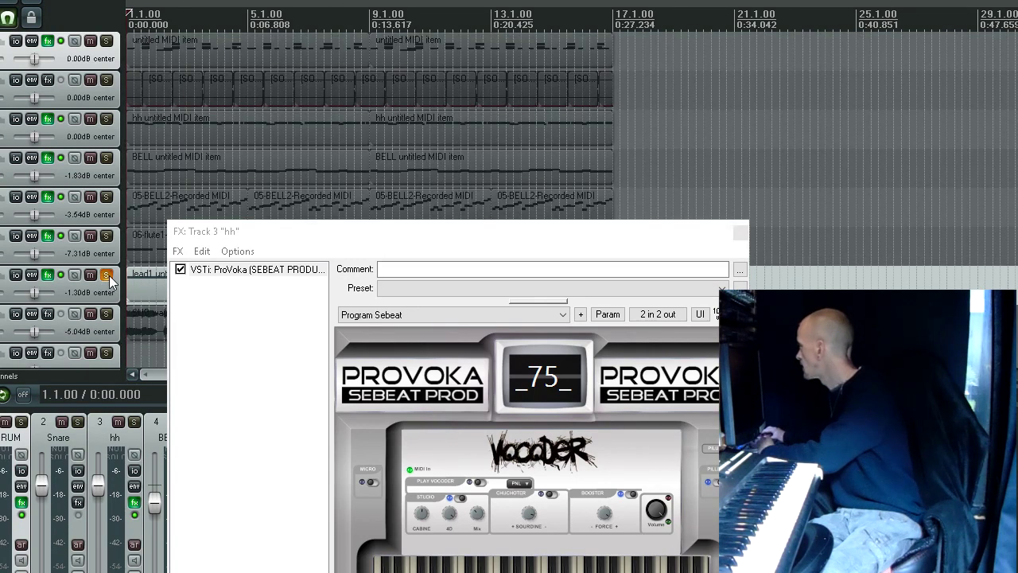
click(49, 275)
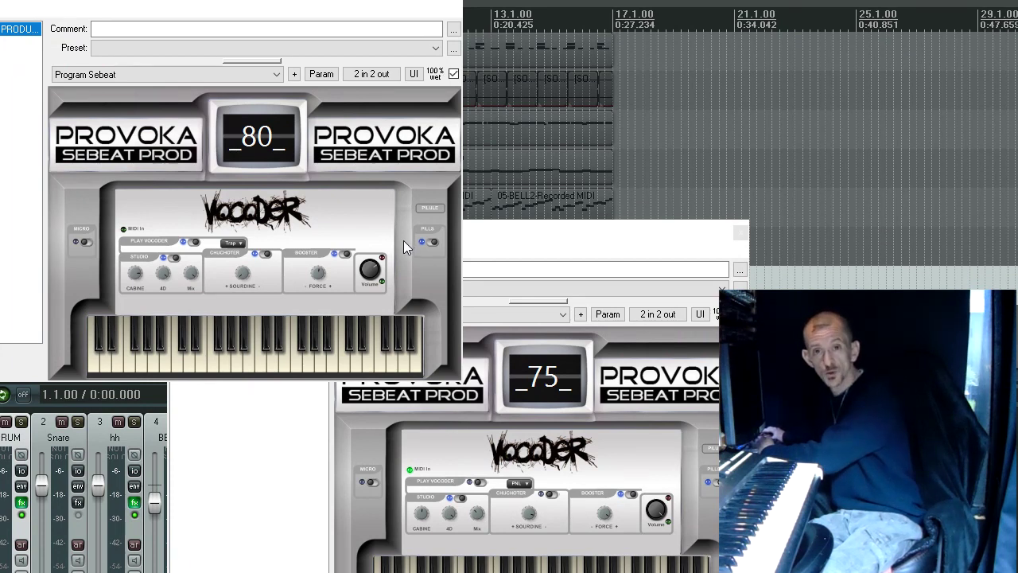
click(433, 210)
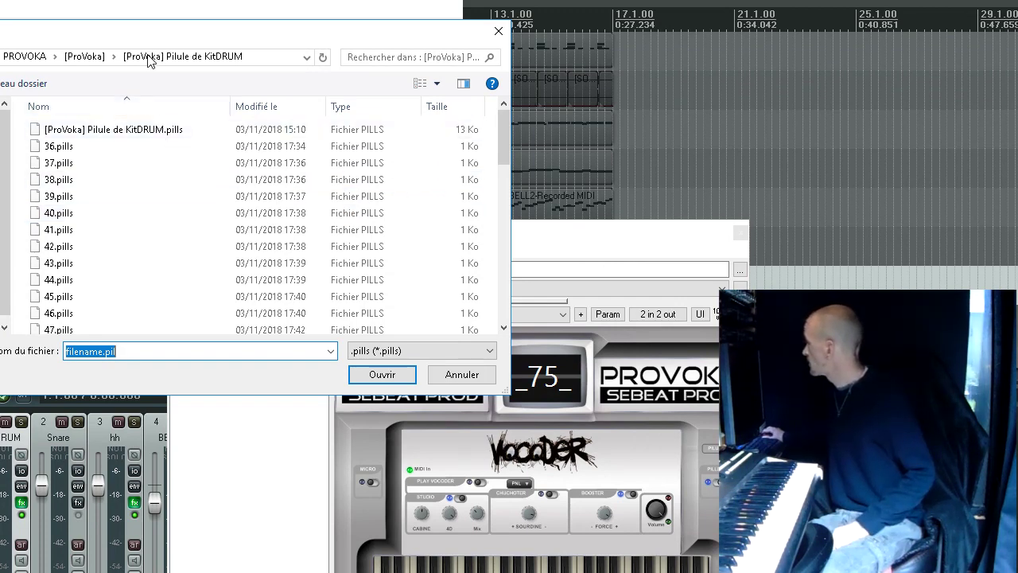
click(93, 60)
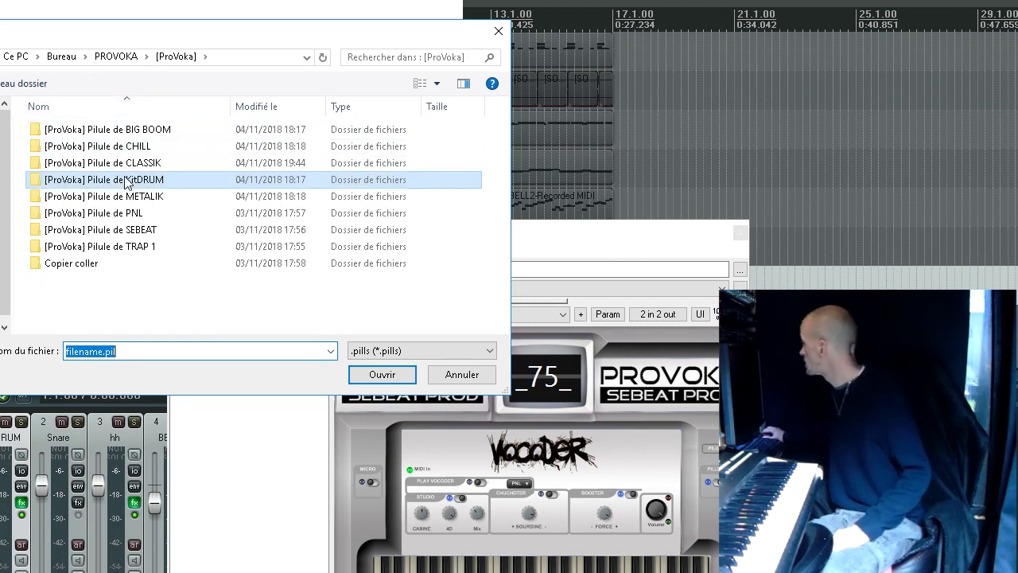
double_click(127, 229)
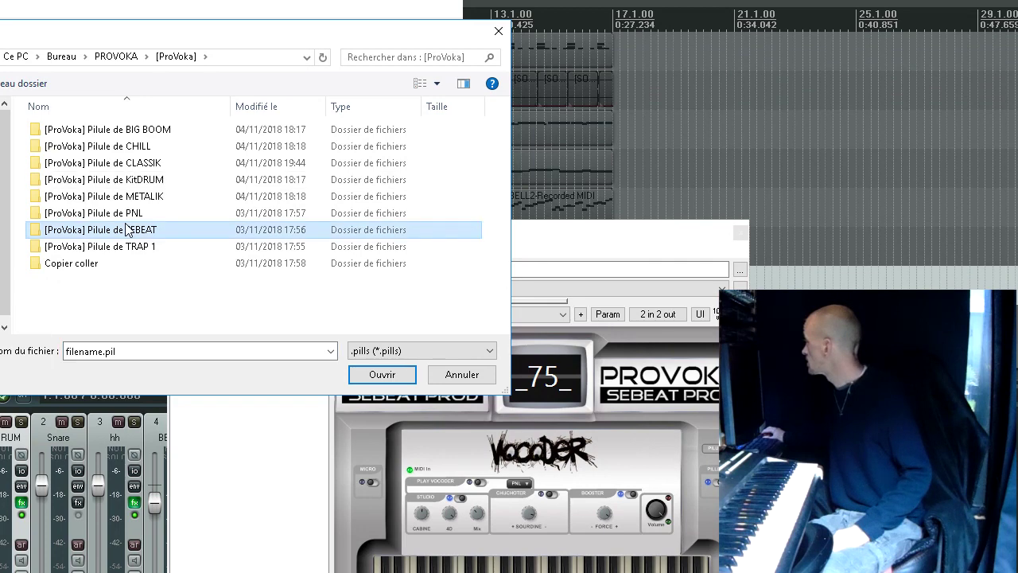
click(139, 138)
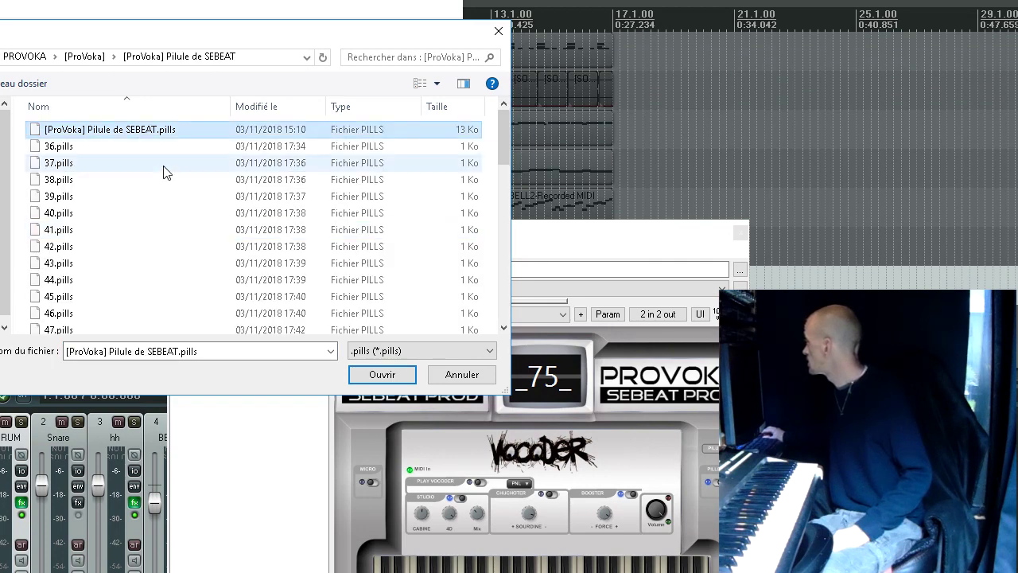
click(382, 375)
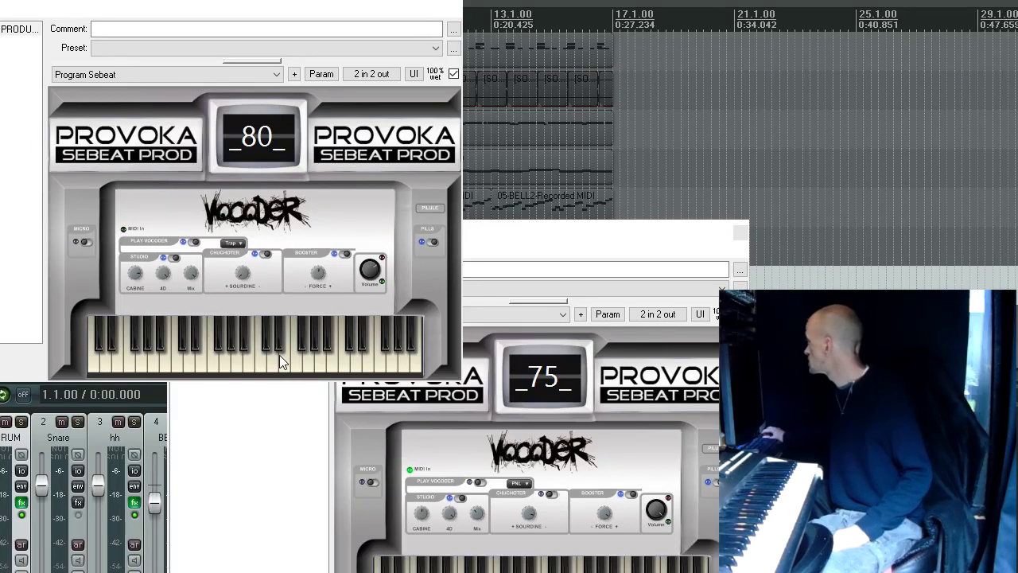
click(740, 231)
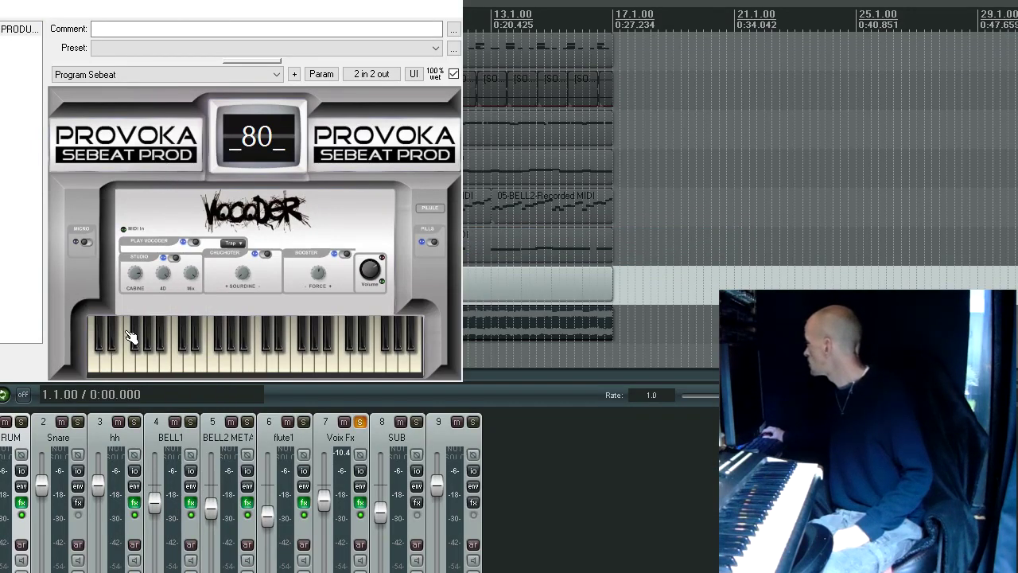
Step: Audition several voice sounds, including 59, 55 and 53, on the Voix Fx track's ProVoka keyboard and close its window
click(216, 359)
click(230, 365)
click(242, 364)
click(251, 365)
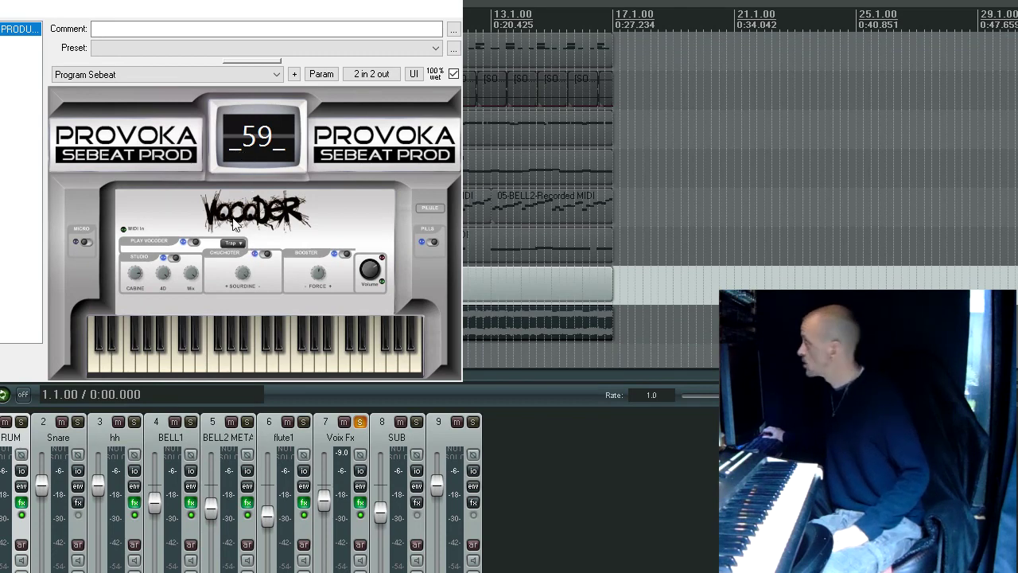
click(226, 367)
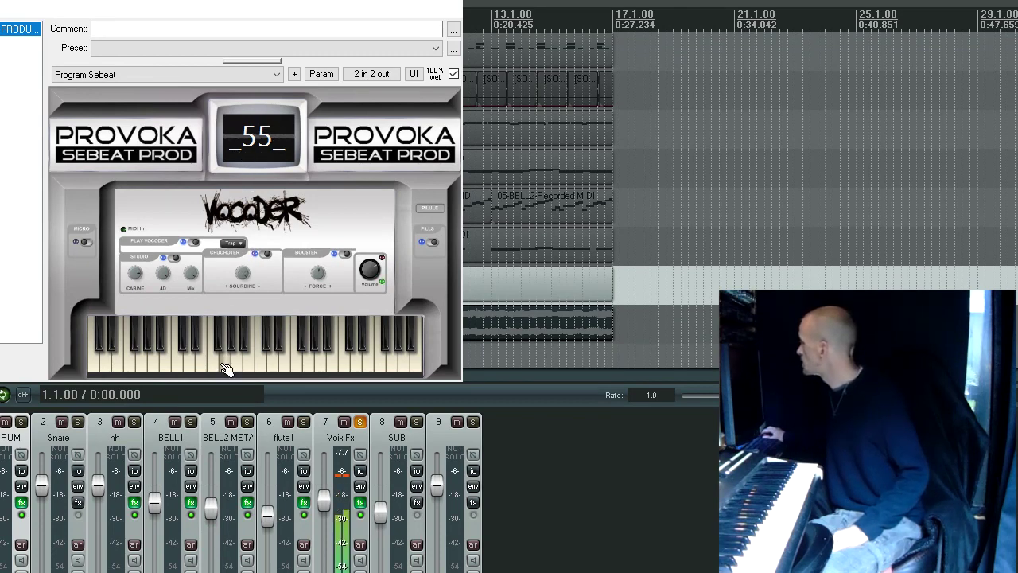
click(212, 352)
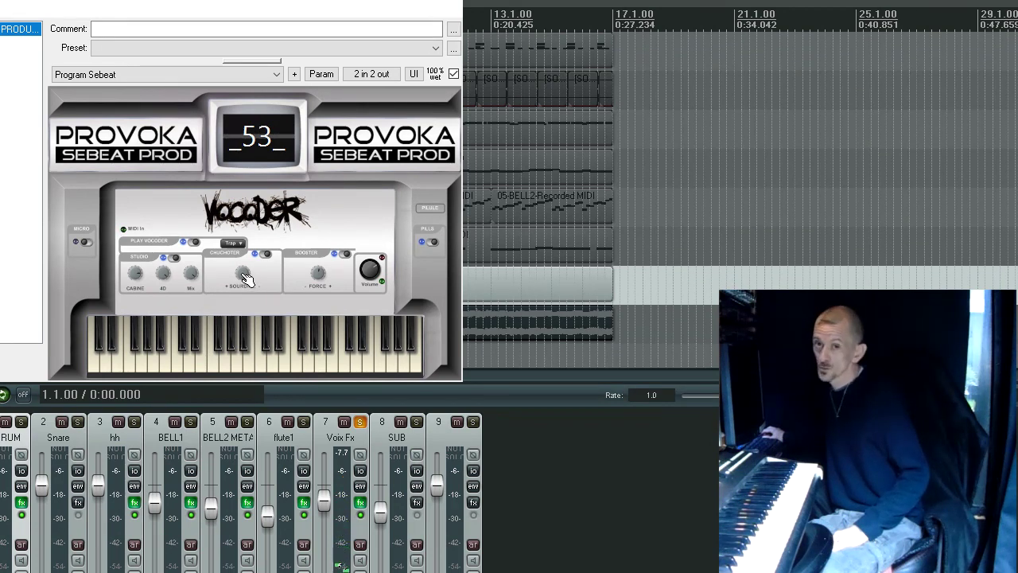
click(238, 363)
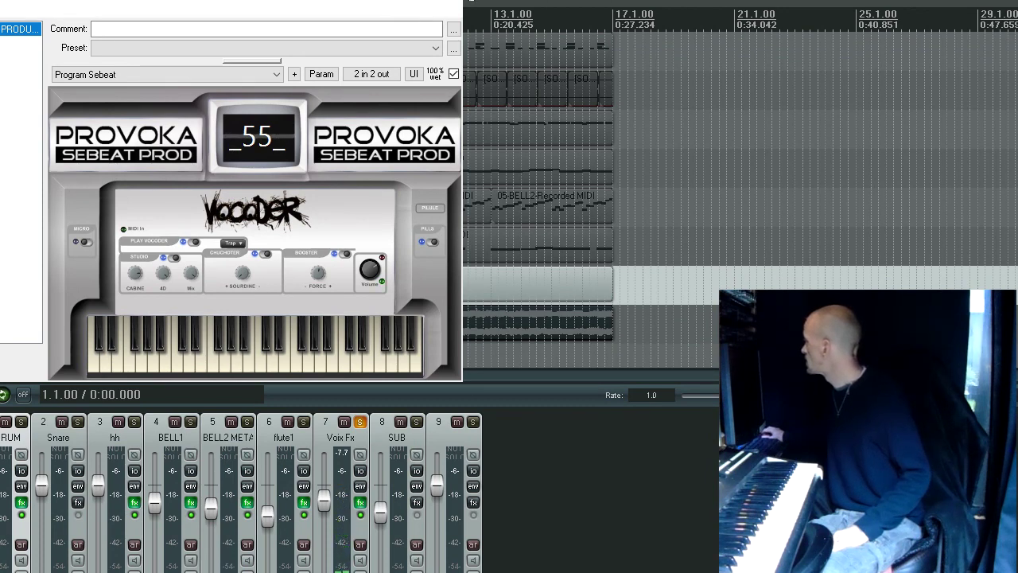
click(458, 4)
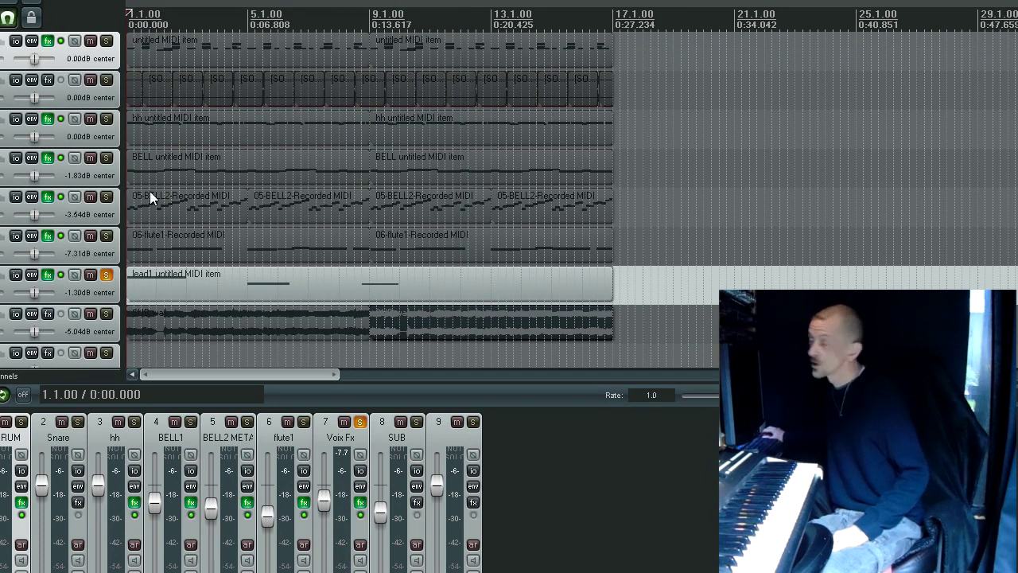
Step: Unsolo the Voix Fx track and listen to the full arrangement from the start
click(106, 274)
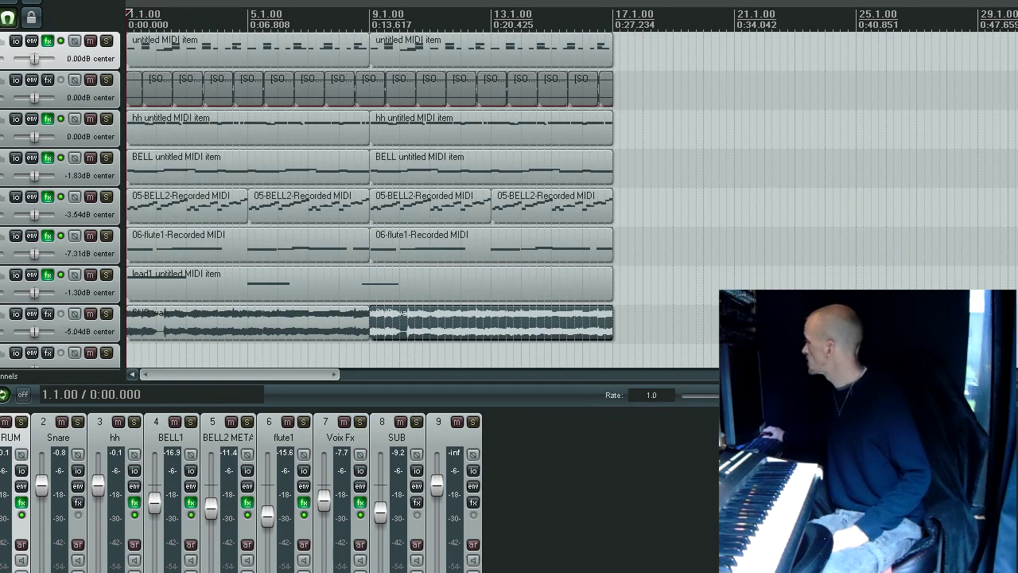
key(space)
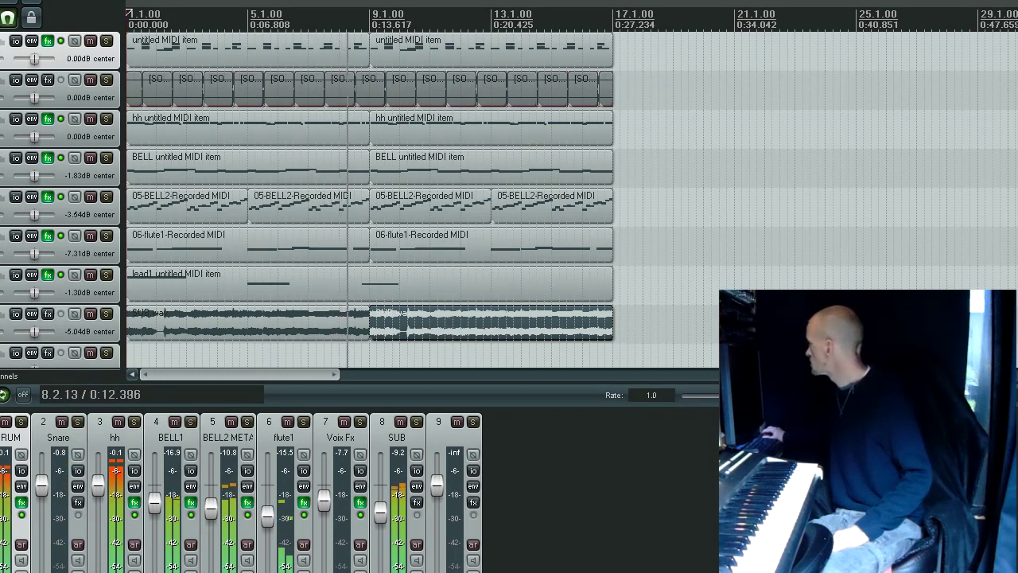
key(space)
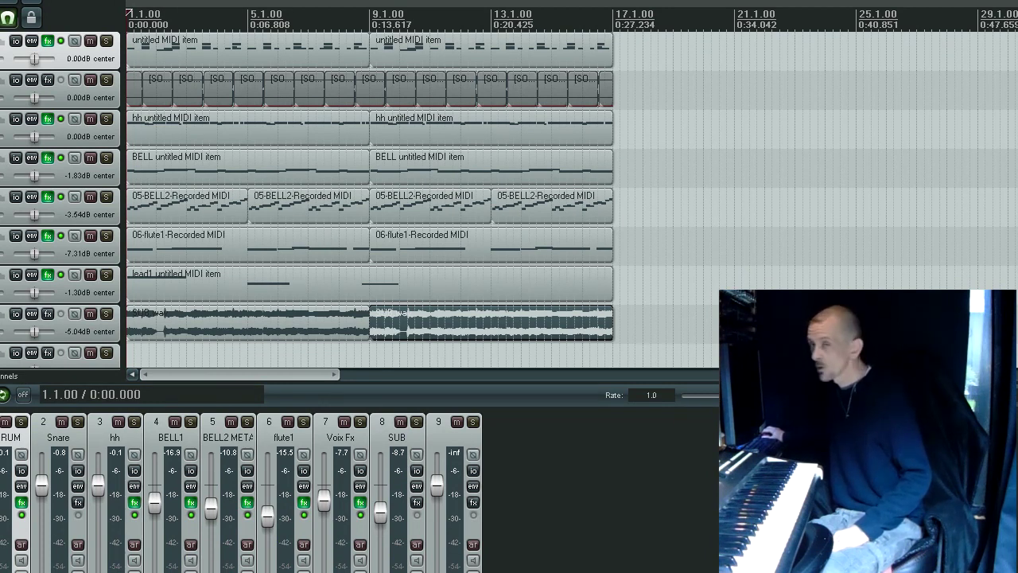
Step: Render the selected tracks to stem tracks and mute the originals
click(112, 87)
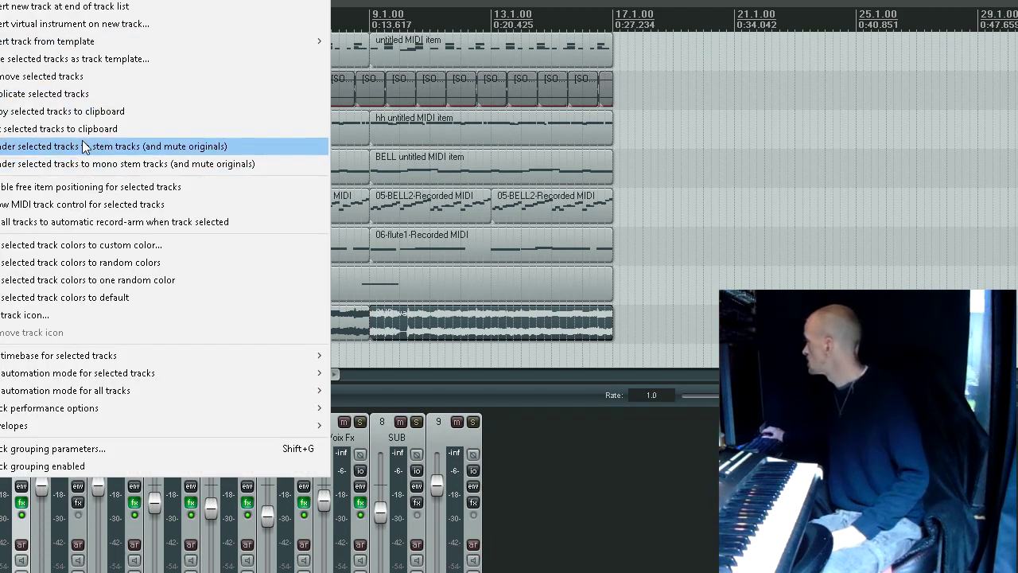
click(32, 150)
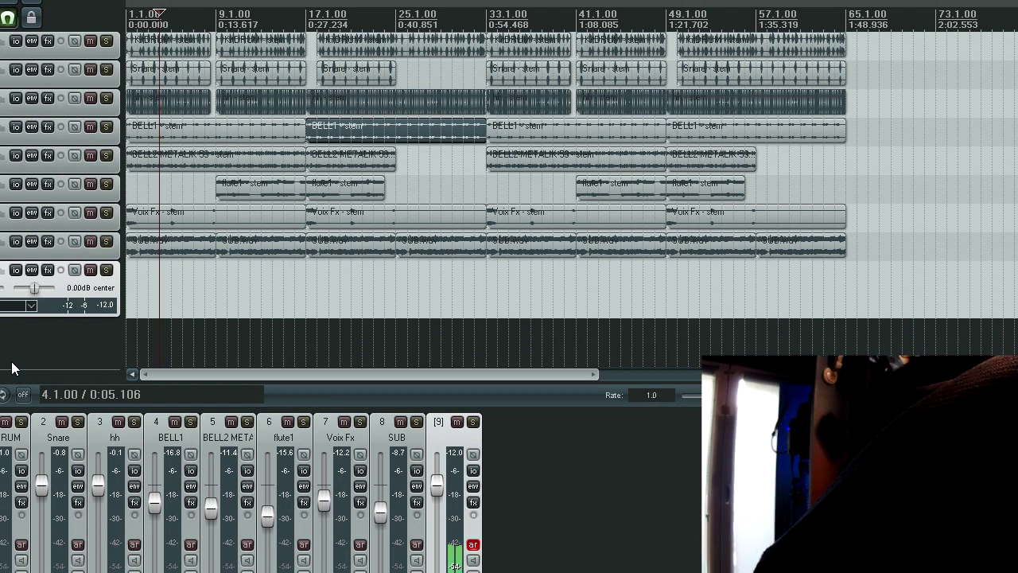
Step: Record a vocal take on the armed track 9 from the project start to about bar 36
key(Home)
key(space)
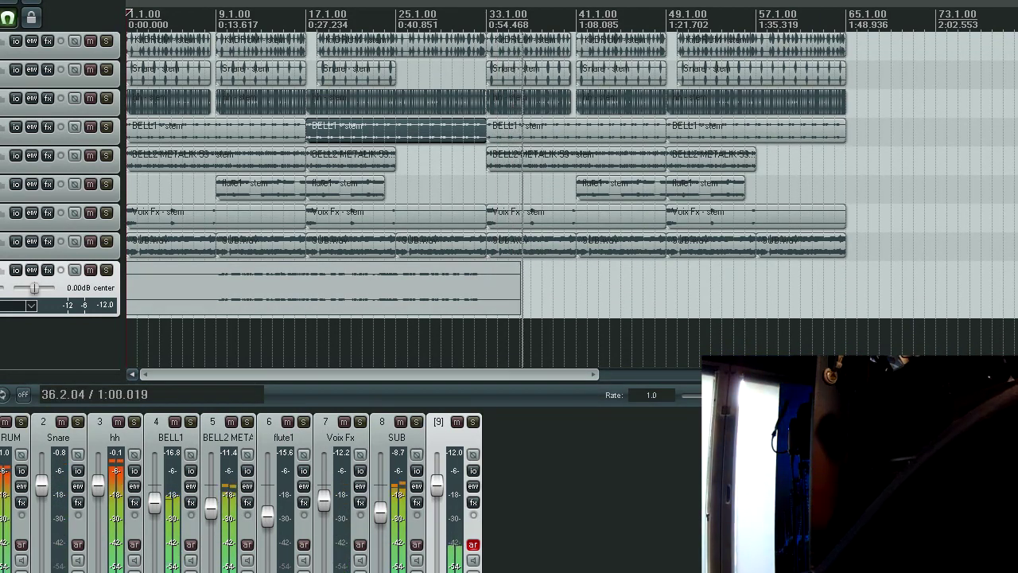
key(space)
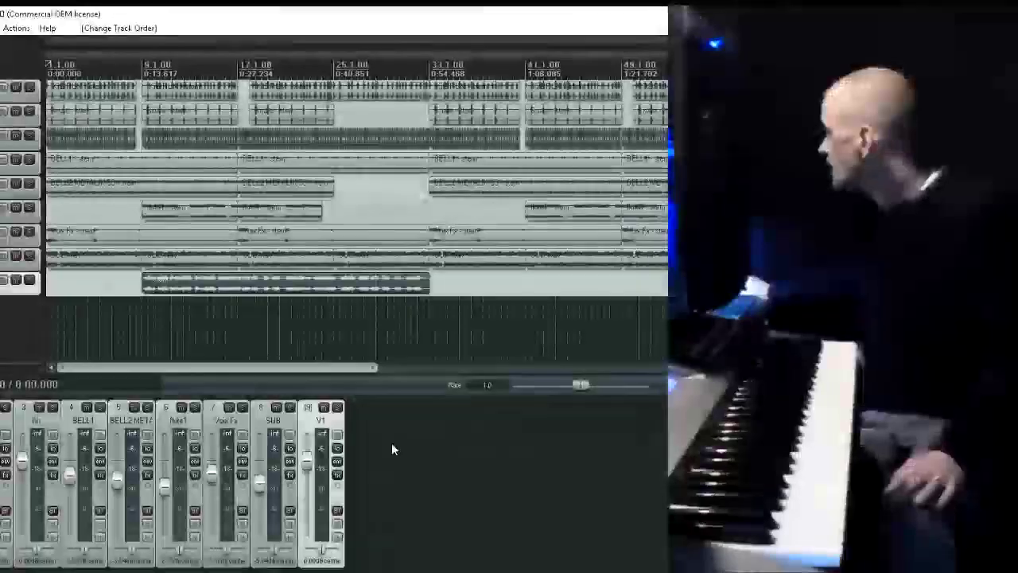
Step: Add a track named Midi after the V1 track and assign a MIDI input as its recording source
double_click(391, 445)
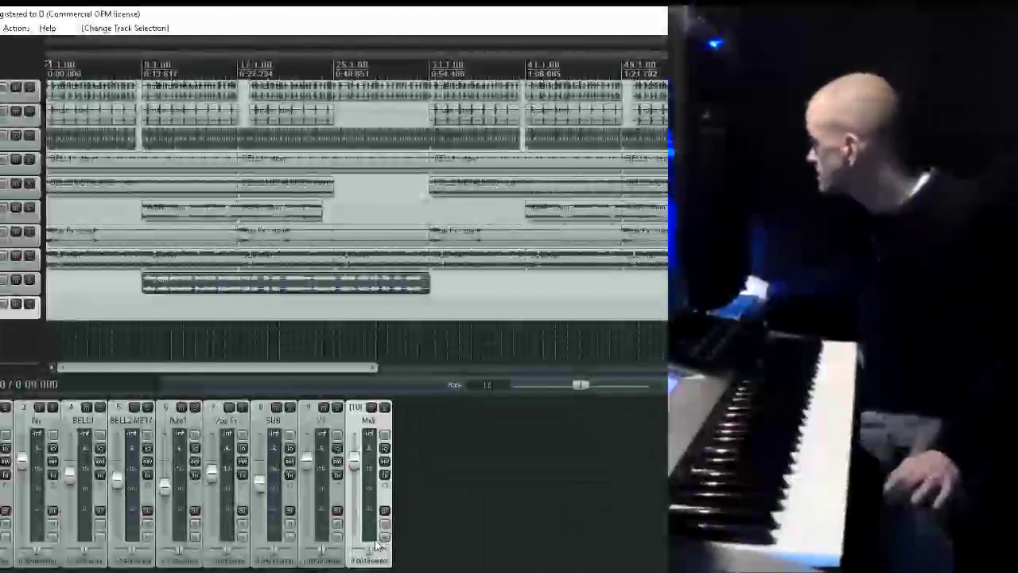
right_click(385, 540)
mouse_move(539, 513)
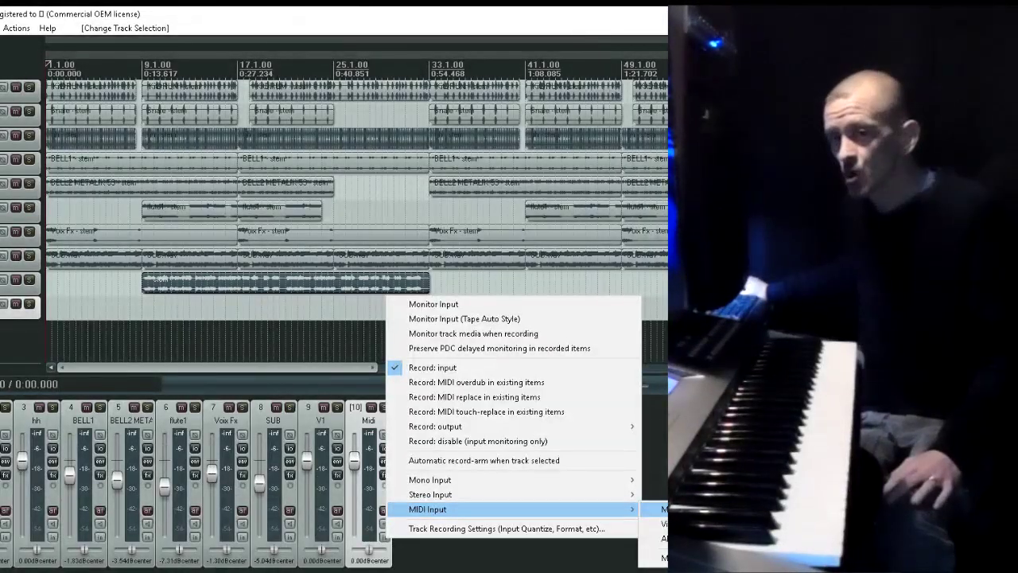
click(684, 509)
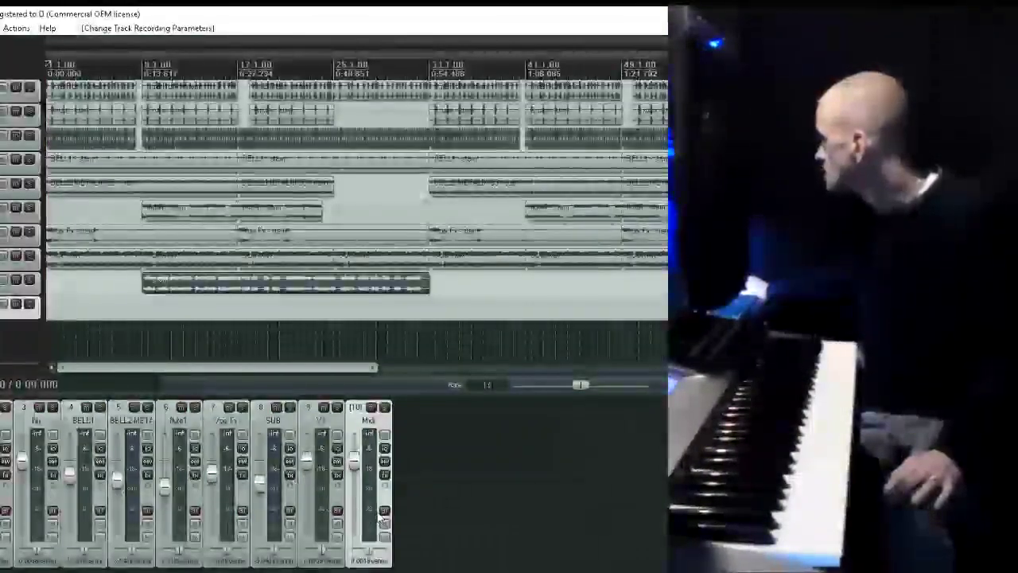
Step: Add a send from the Midi track to track 9 V1, close the routing window and select the V1 track
click(384, 449)
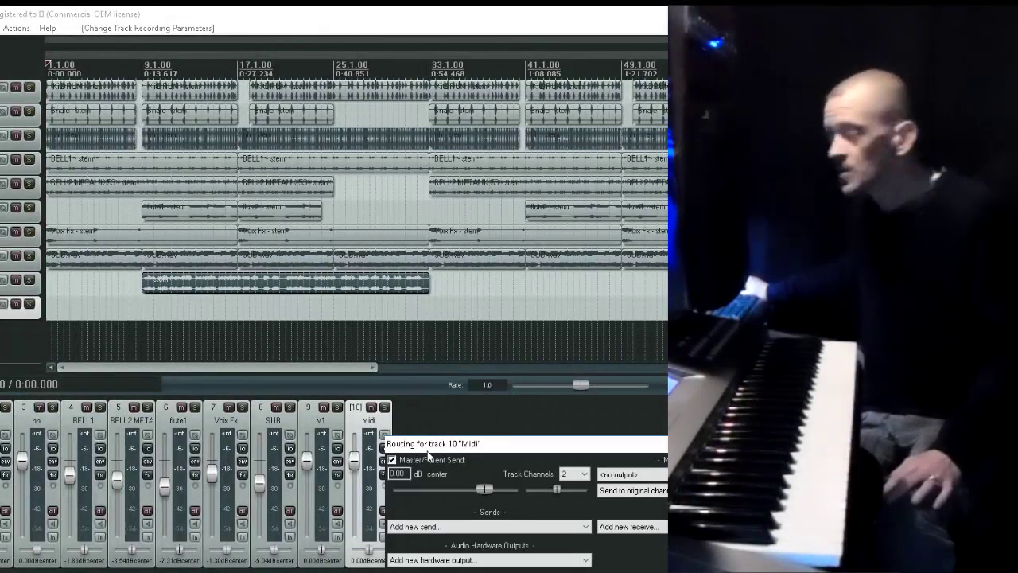
drag(445, 443, 490, 400)
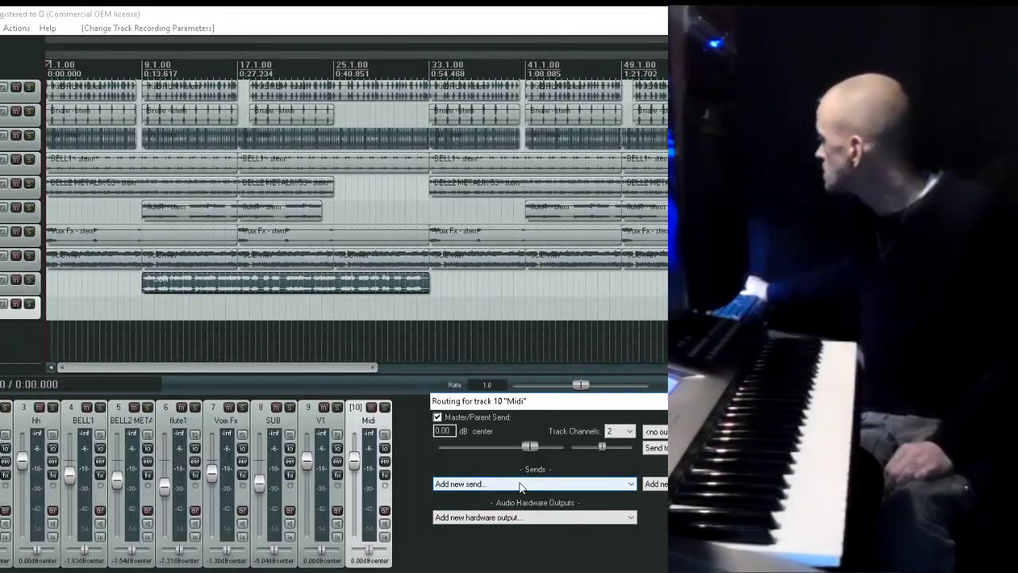
click(521, 484)
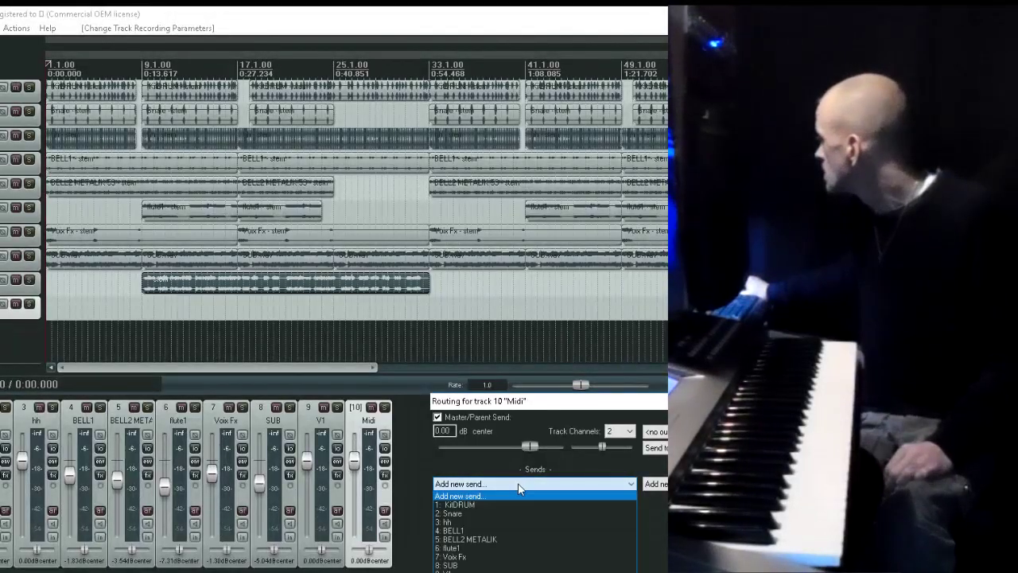
click(443, 570)
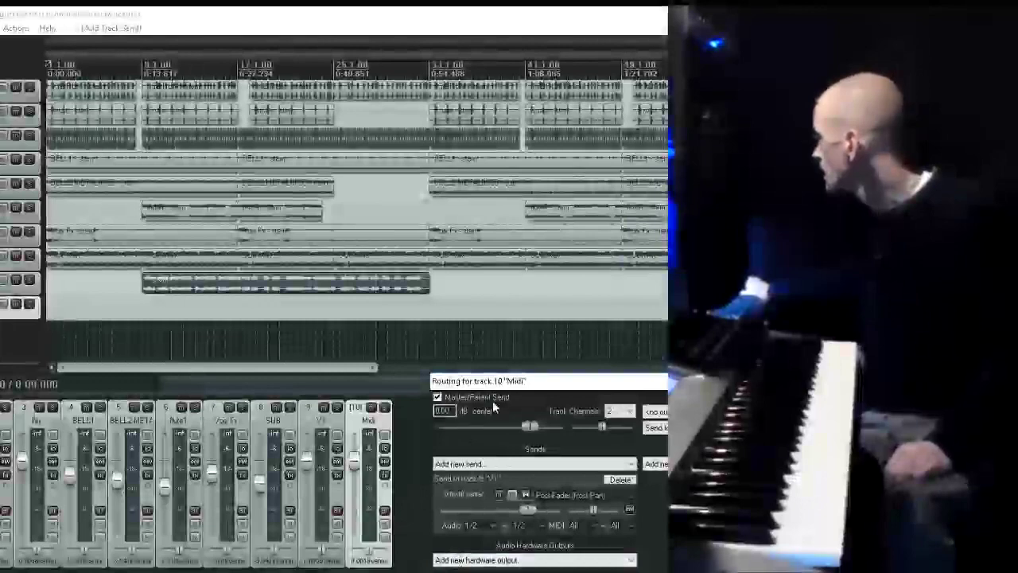
drag(526, 382, 409, 363)
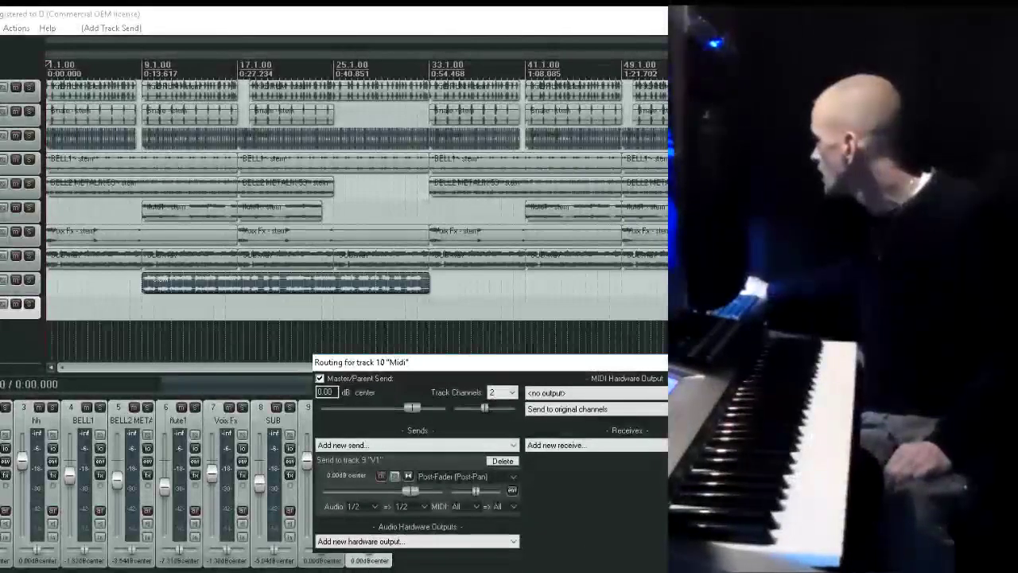
click(68, 344)
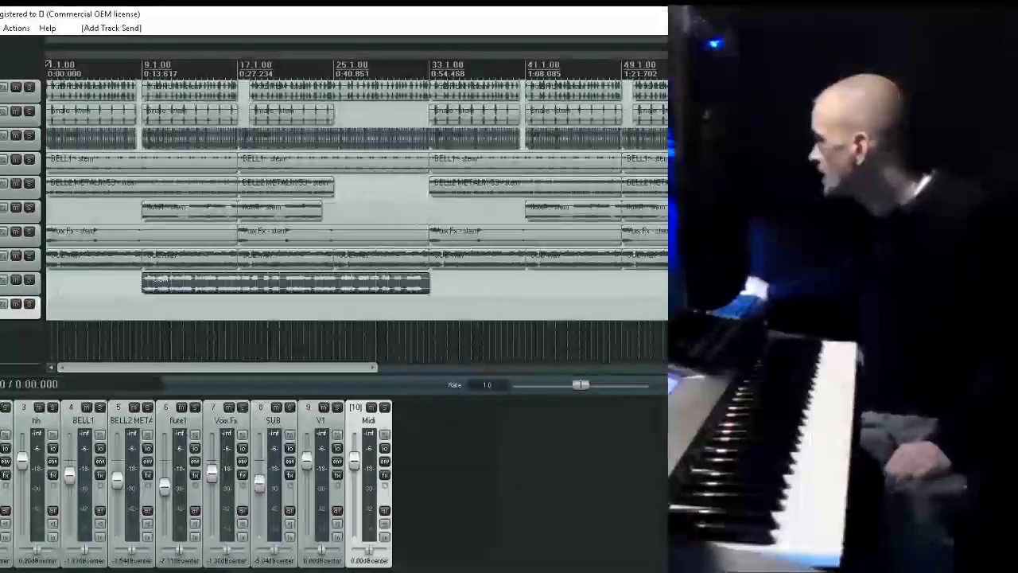
click(20, 280)
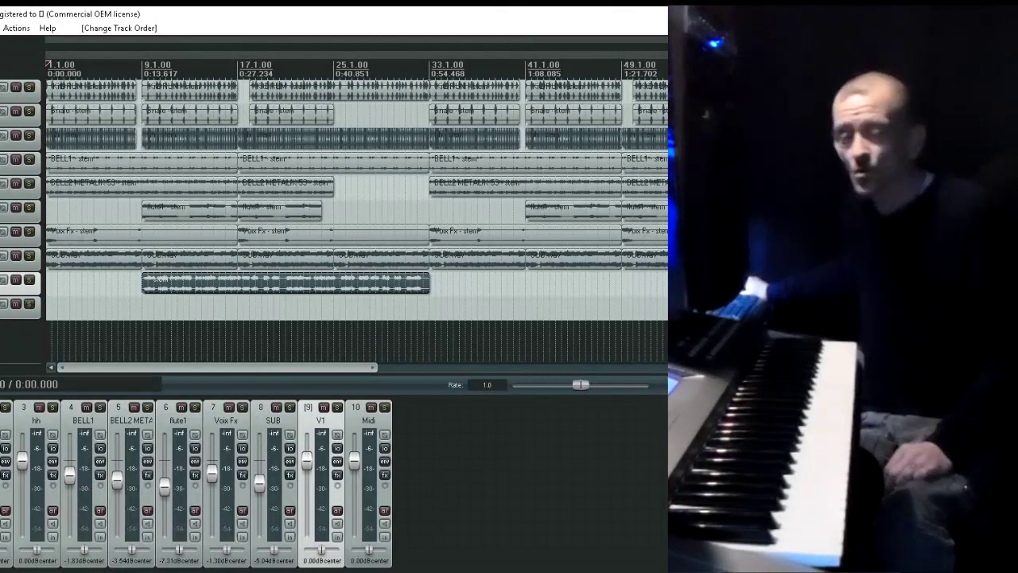